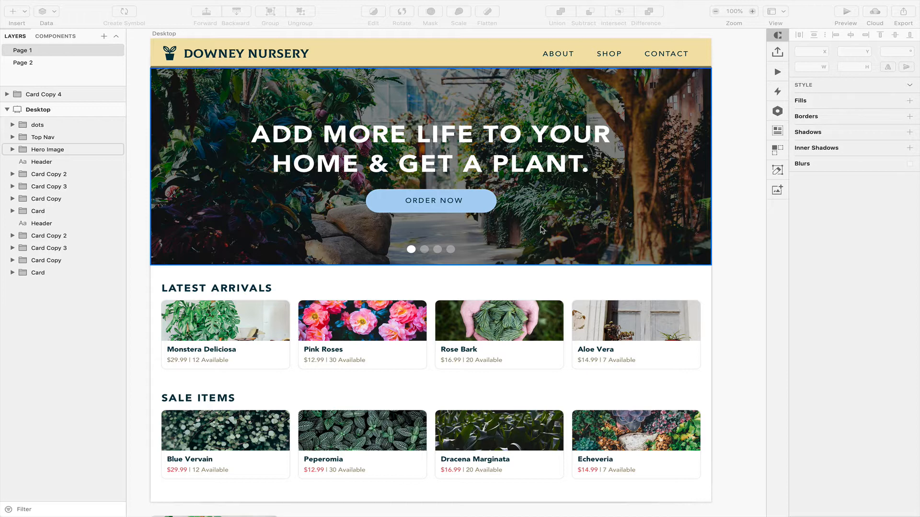
{"action": "left_click", "coordinate": [732, 111]}
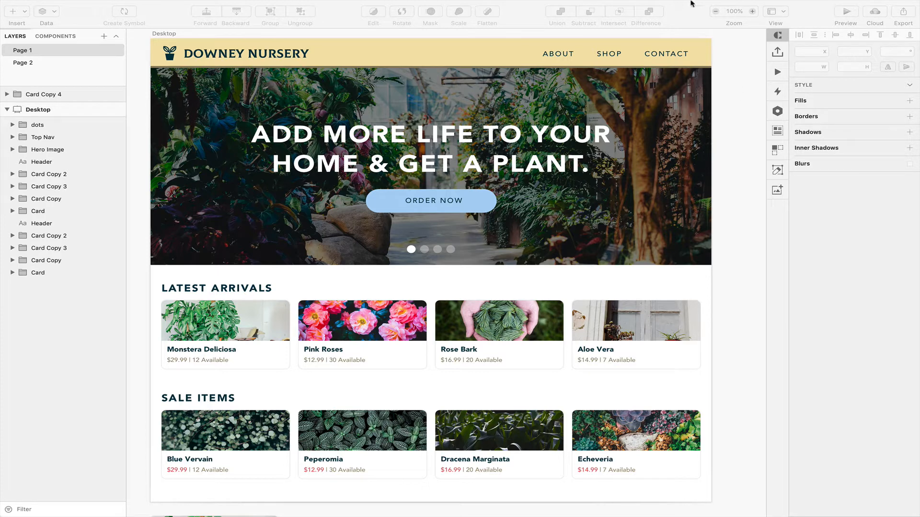
{"action": "mouse_move", "coordinate": [693, 4]}
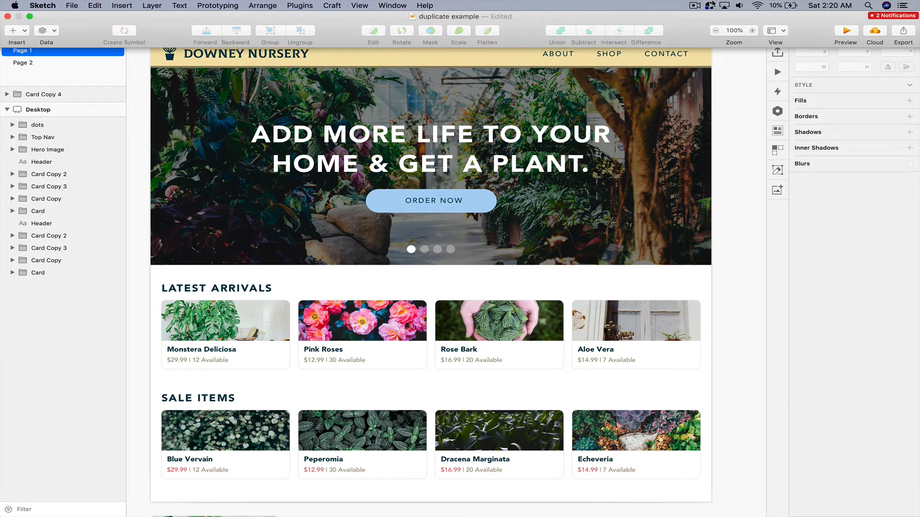
{"action": "left_click", "coordinate": [711, 6]}
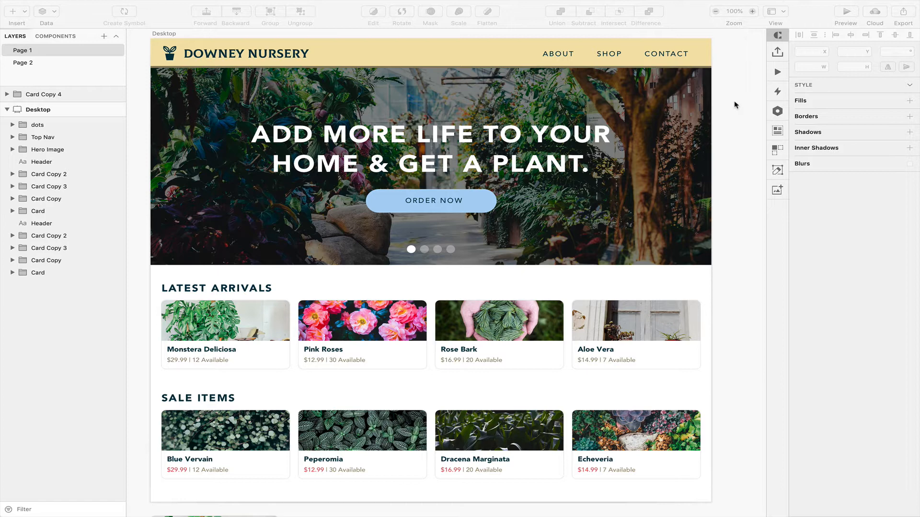
- Duplicate the standalone Monstera Deliciosa card below the artboard and place the copy beside it at X 91, Y 1238
{"action": "scroll", "coordinate": [735, 104], "scroll_direction": "down", "scroll_amount": 1}
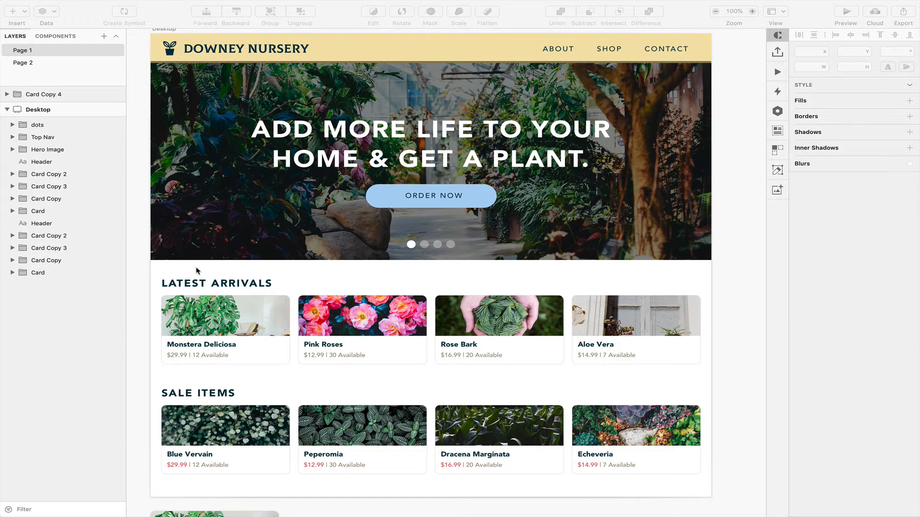
{"action": "scroll", "coordinate": [187, 271], "scroll_direction": "down", "scroll_amount": 1}
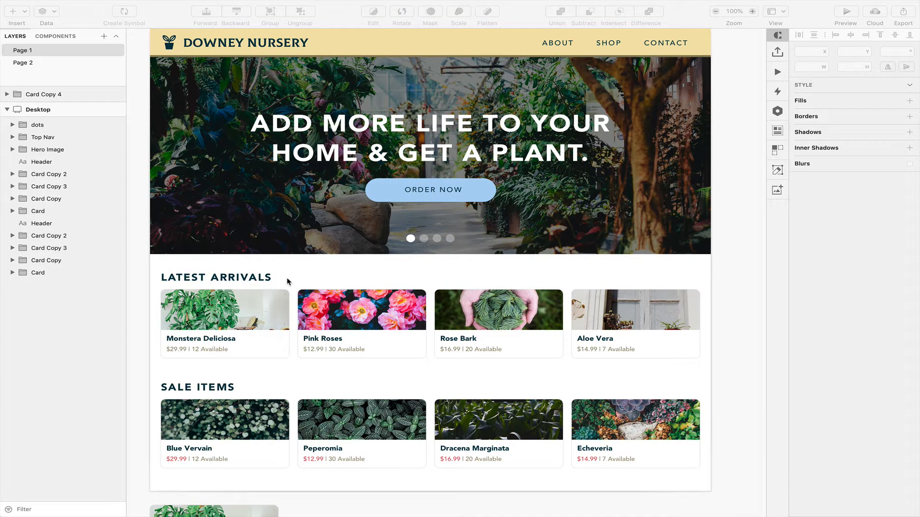
{"action": "scroll", "coordinate": [252, 387], "scroll_direction": "down", "scroll_amount": 5}
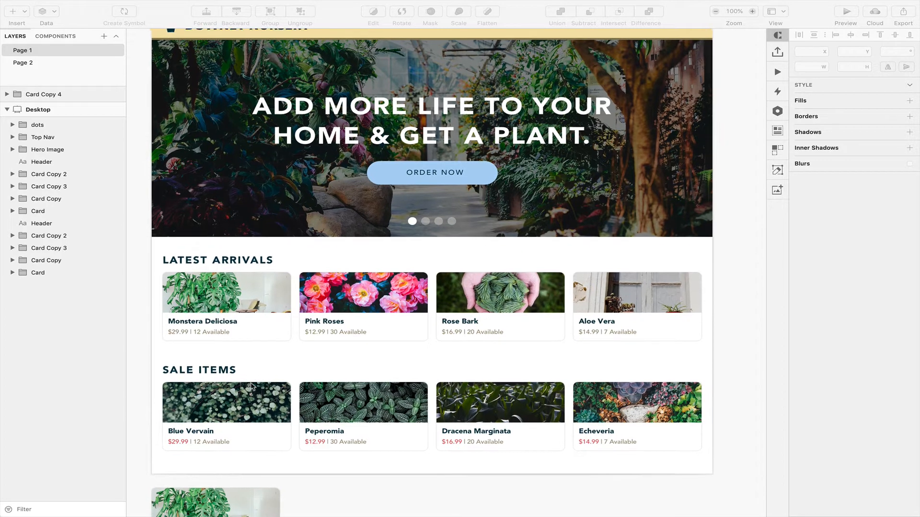
{"action": "scroll", "coordinate": [252, 387], "scroll_direction": "left", "scroll_amount": 2}
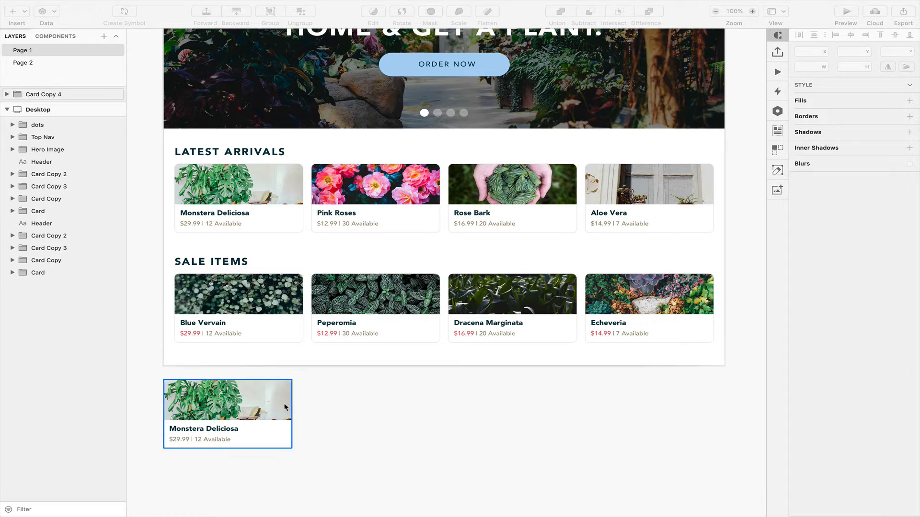
{"action": "mouse_move", "coordinate": [204, 406]}
{"action": "left_mouse_down"}
{"action": "mouse_move", "coordinate": [233, 438]}
{"action": "mouse_move", "coordinate": [211, 425]}
{"action": "mouse_move", "coordinate": [218, 418]}
{"action": "mouse_move", "coordinate": [209, 412]}
{"action": "left_mouse_up"}
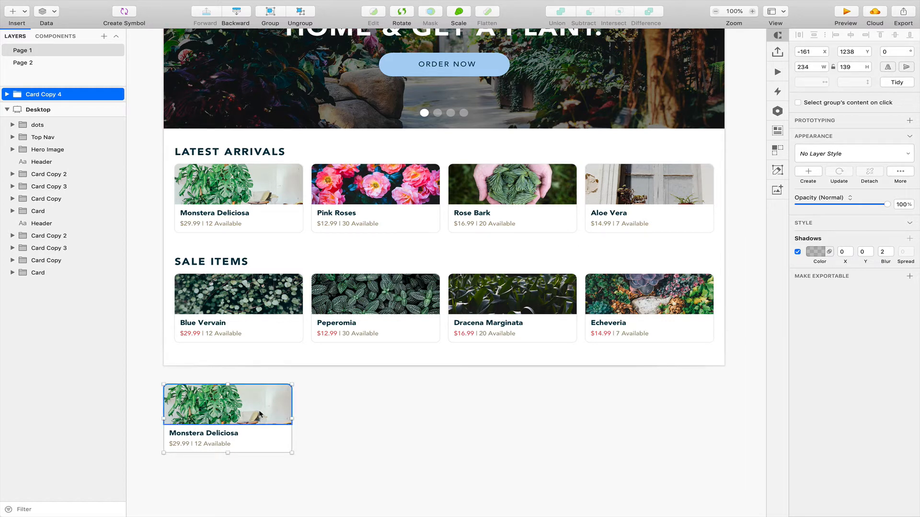
{"action": "key", "text": "super+d"}
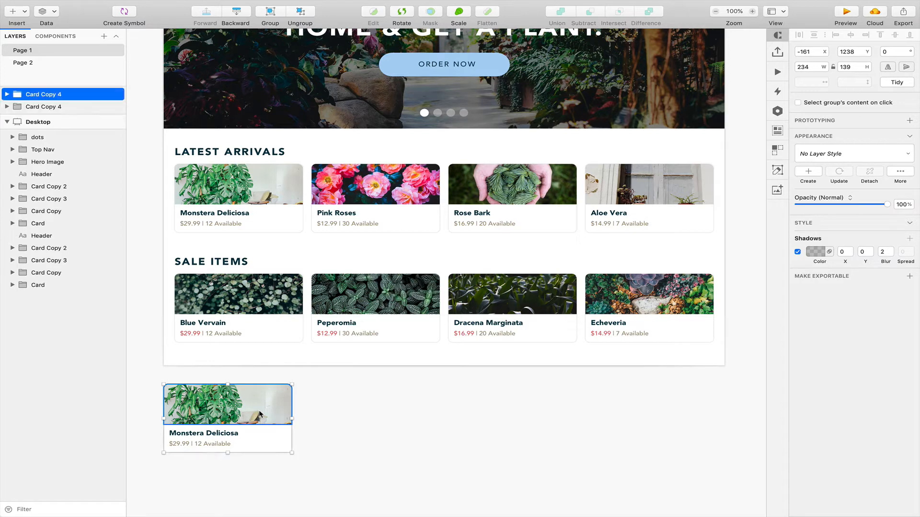
{"action": "left_click_drag", "start_coordinate": [238, 413], "coordinate": [376, 411]}
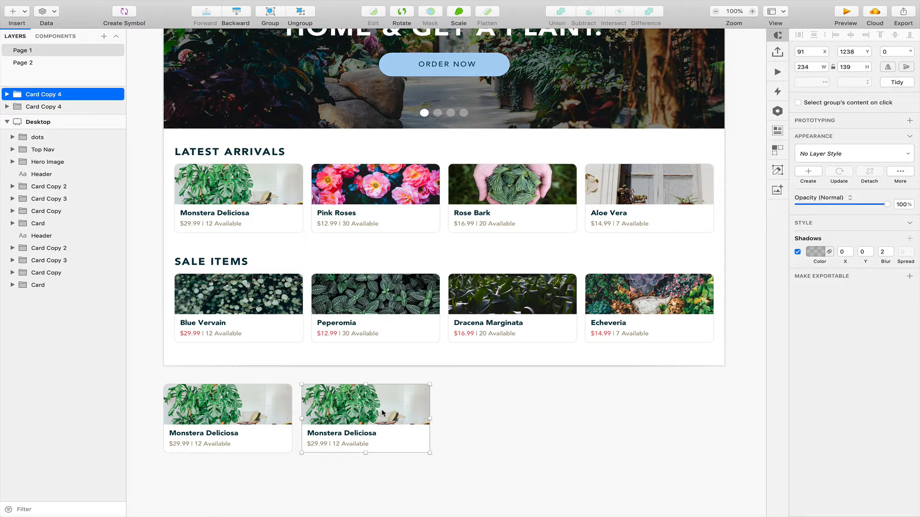
- Copy the second standalone Monstera Deliciosa card and place the third card in line beside it with a similar gap
{"action": "key", "text": "alt"}
{"action": "left_click_drag", "start_coordinate": [371, 411], "coordinate": [511, 410]}
{"action": "left_click", "coordinate": [594, 401]}
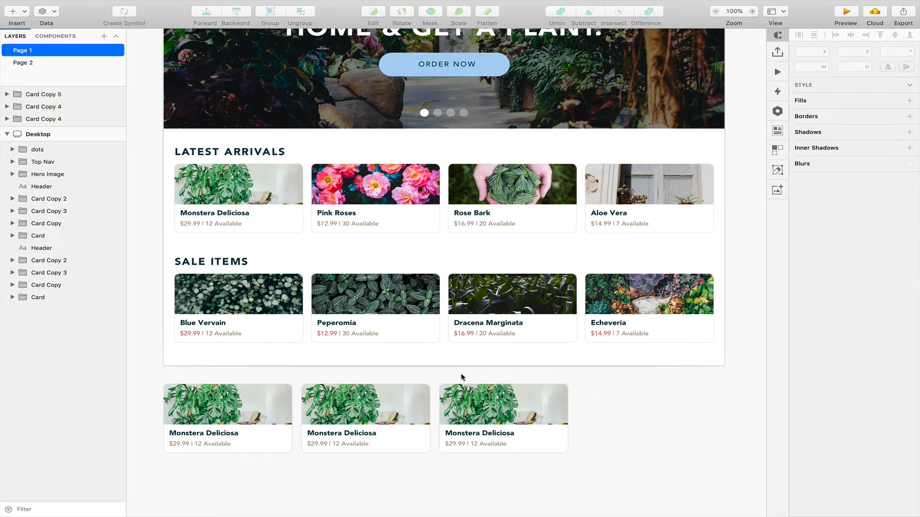
- On Page 2, duplicate the Monstera Deliciosa card horizontally with Craft Duplicate, using a count of 4 and a gutter of 16
{"action": "left_click", "coordinate": [61, 63]}
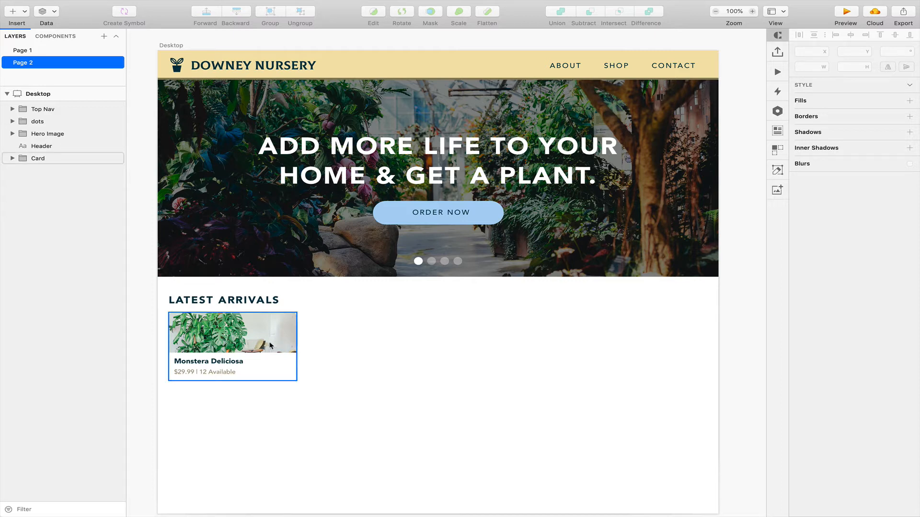
{"action": "left_click_drag", "start_coordinate": [263, 339], "coordinate": [278, 359]}
{"action": "key", "text": "super+z"}
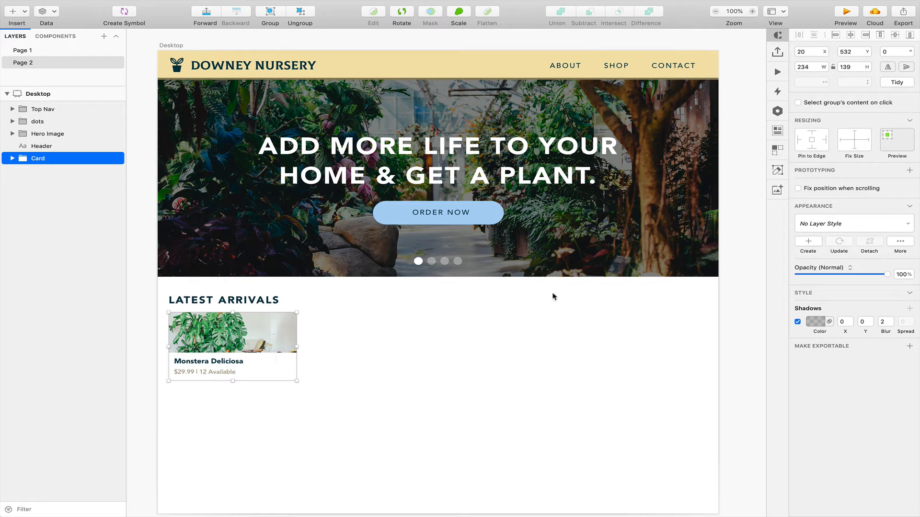
{"action": "left_click", "coordinate": [778, 152]}
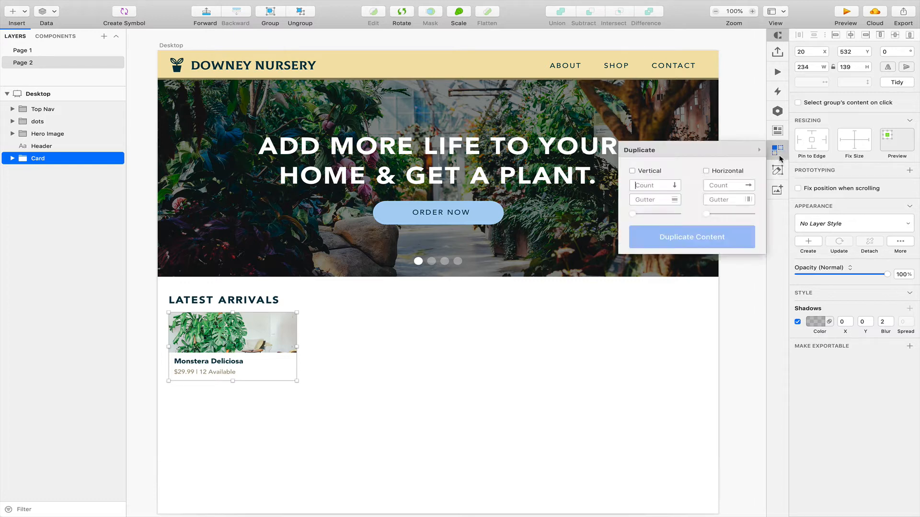
{"action": "left_click", "coordinate": [707, 171]}
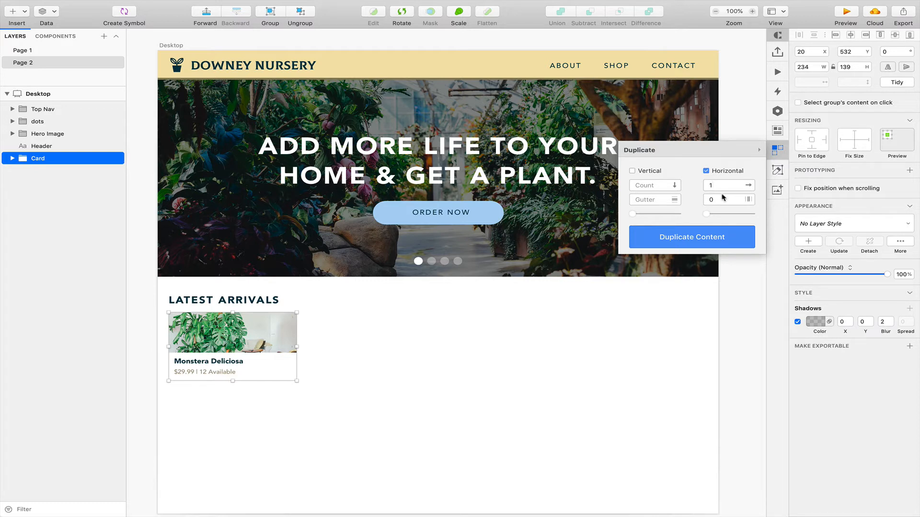
{"action": "key", "text": "BackSpace"}
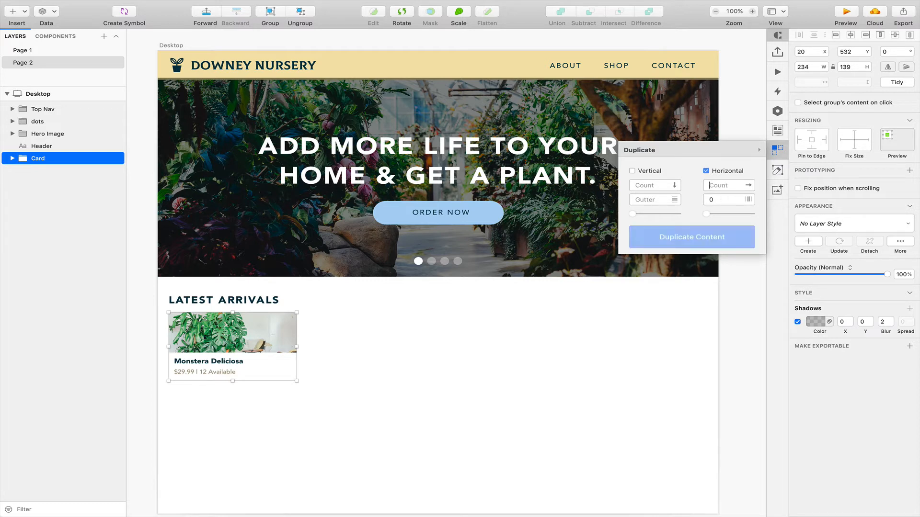
{"action": "type", "text": "4"}
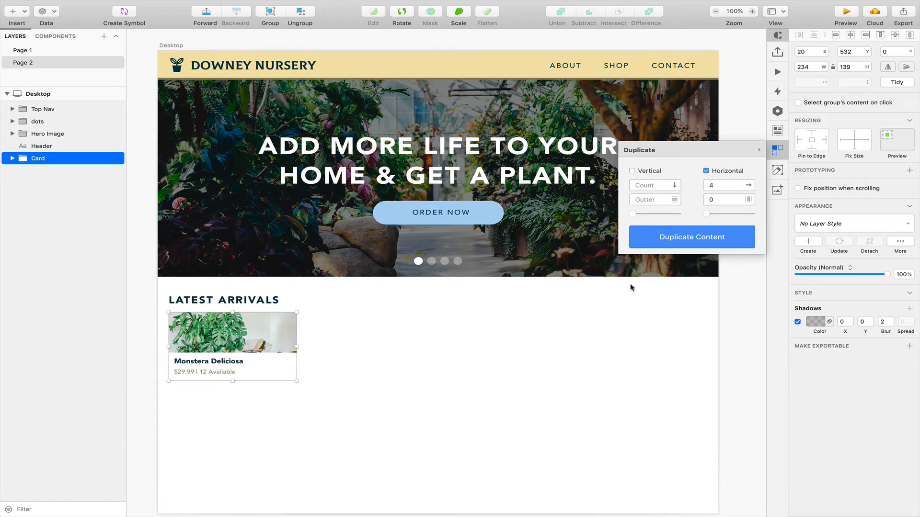
{"action": "left_click", "coordinate": [727, 202]}
{"action": "double_click", "coordinate": [726, 202]}
{"action": "type", "text": "16"}
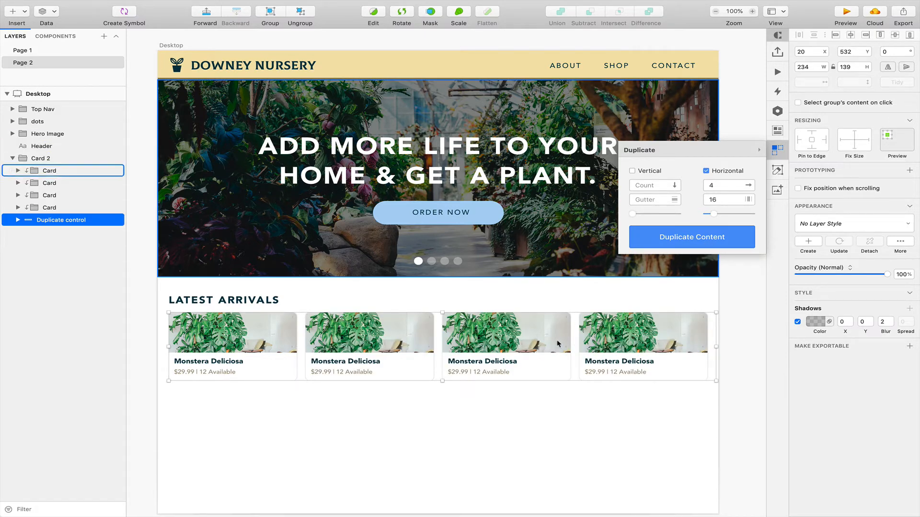
{"action": "left_click", "coordinate": [566, 306]}
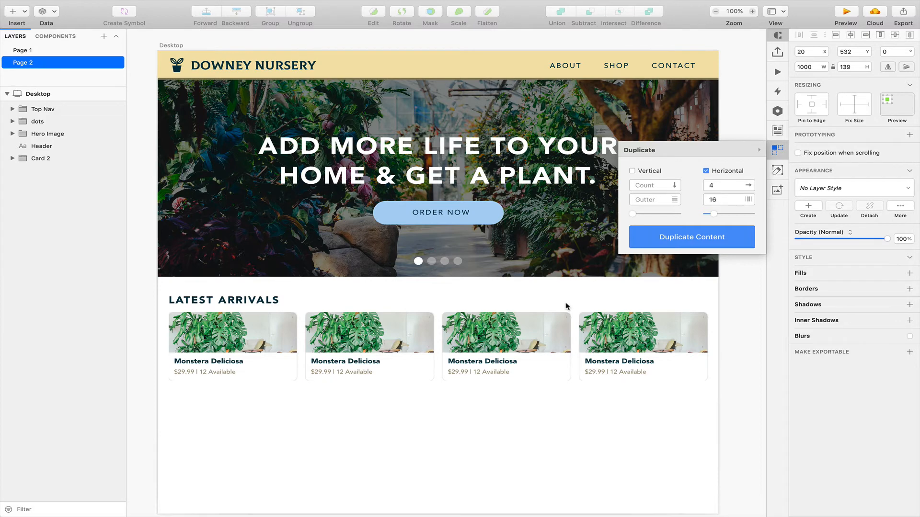
- Delete the Duplicate control layer from the Card 2 group so the card edges are no longer clipped
{"action": "key", "text": "super+plus"}
{"action": "scroll", "coordinate": [511, 312], "scroll_direction": "down", "scroll_amount": 3}
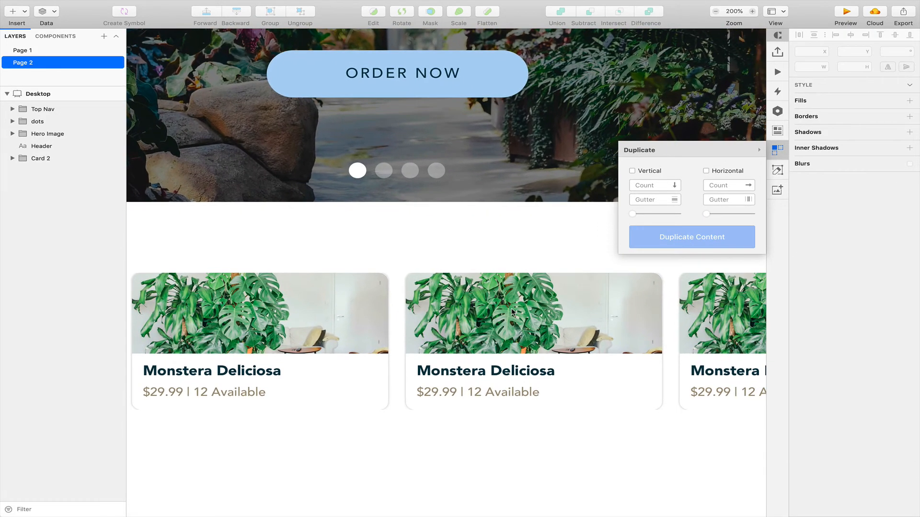
{"action": "left_click", "coordinate": [399, 320]}
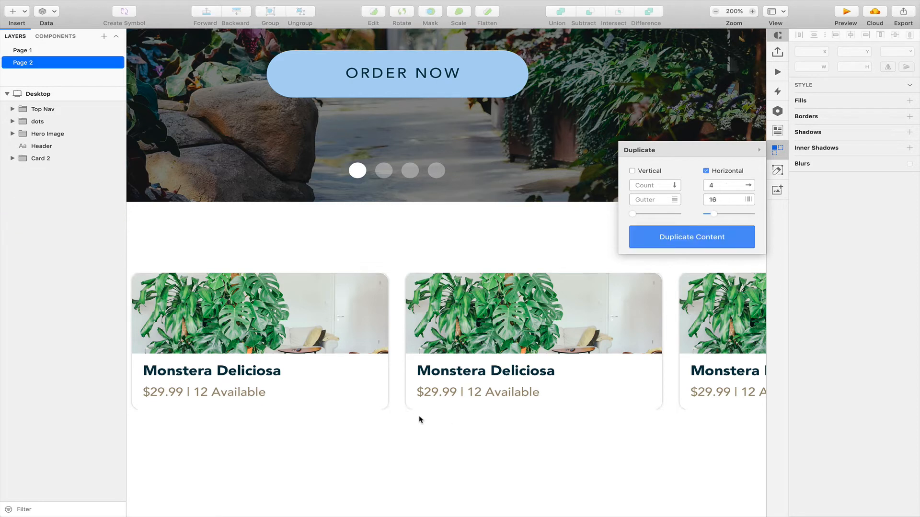
{"action": "left_click", "coordinate": [404, 383]}
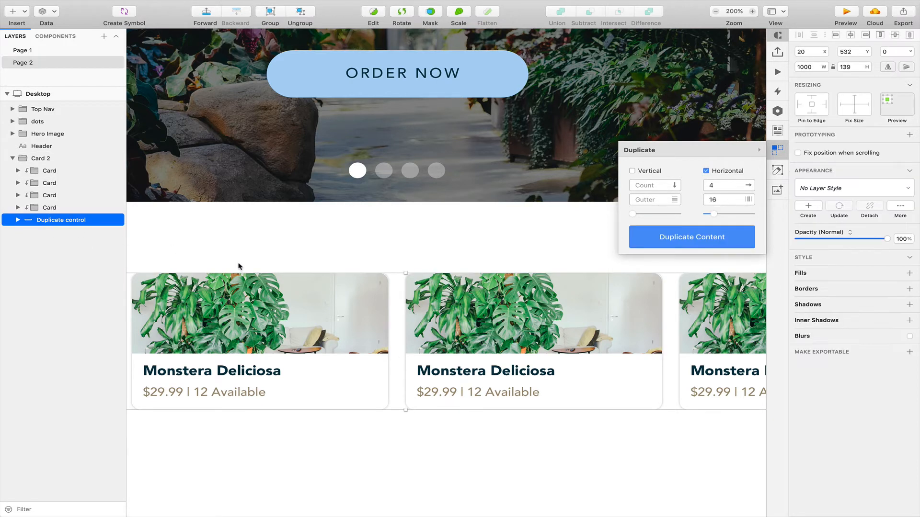
{"action": "key", "text": "Delete"}
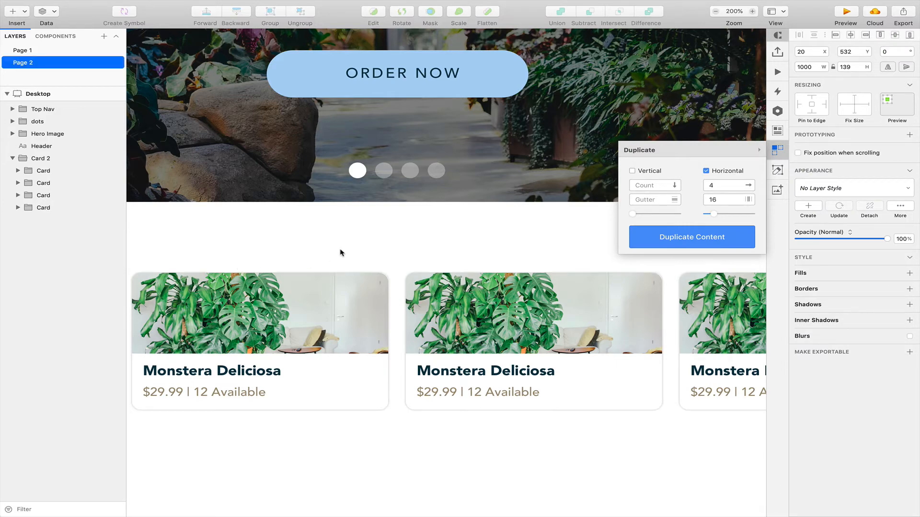
{"action": "key", "text": "super+0"}
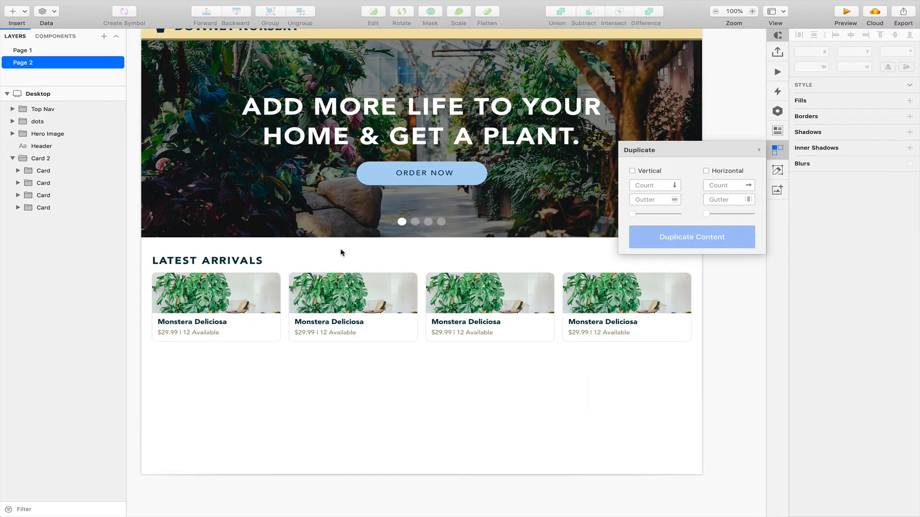
- Duplicate the Latest Arrivals header together with its card row vertically, using a count of 2 and a gutter of 48
{"action": "left_click", "coordinate": [213, 261]}
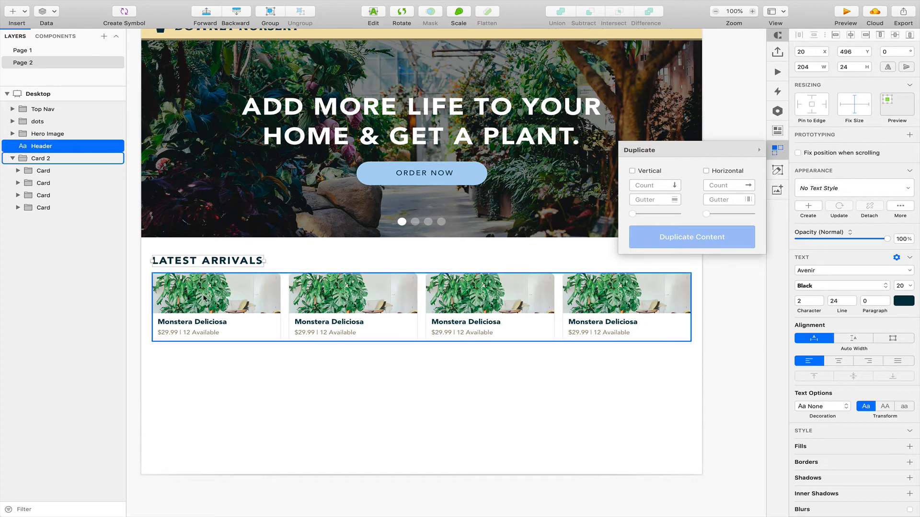
{"action": "left_click", "coordinate": [206, 298], "text": "shift"}
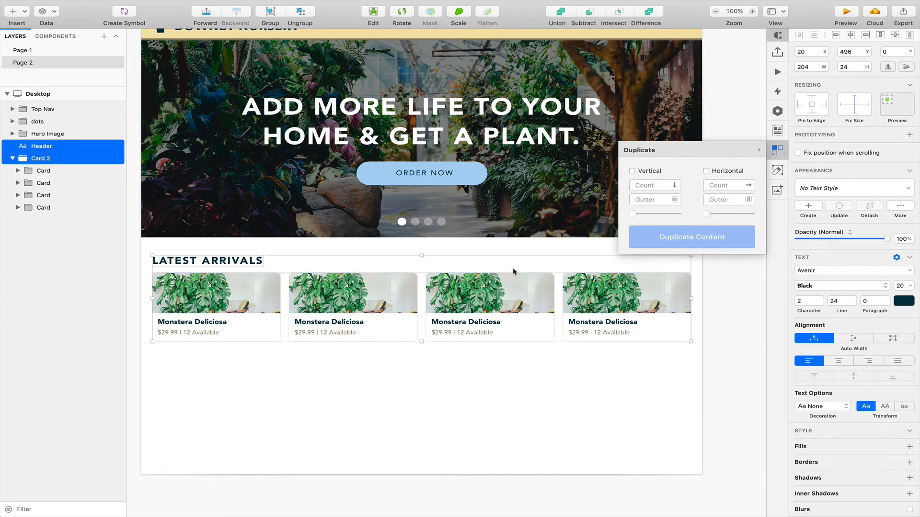
{"action": "left_click", "coordinate": [631, 171]}
{"action": "left_click", "coordinate": [645, 187]}
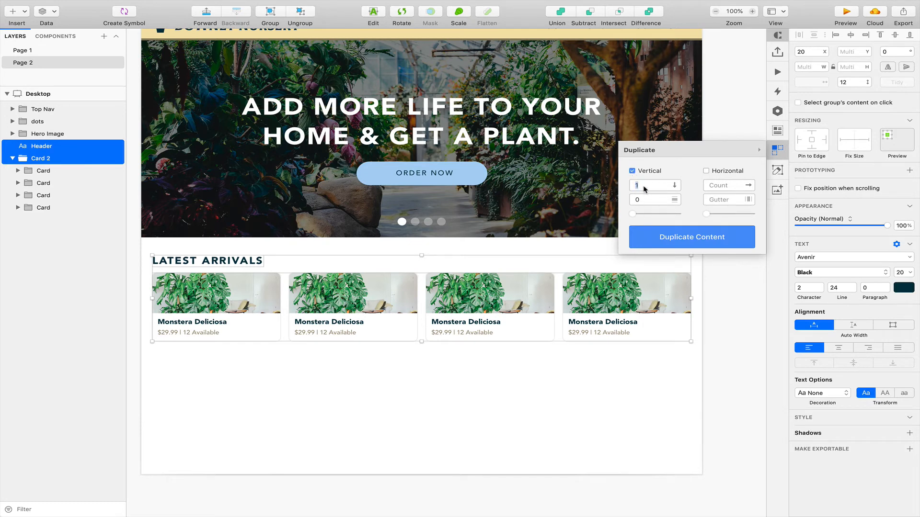
{"action": "type", "text": "2"}
{"action": "left_click", "coordinate": [646, 201]}
{"action": "type", "text": "48"}
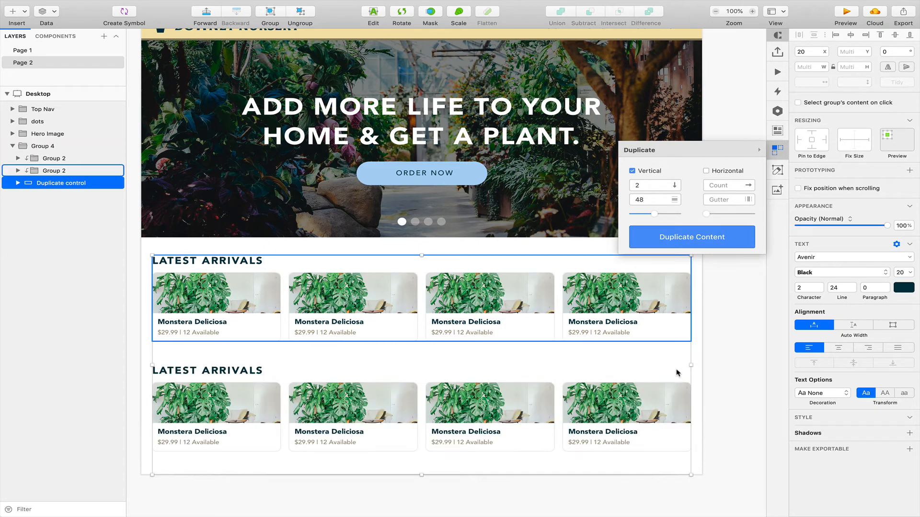
{"action": "left_click", "coordinate": [719, 363]}
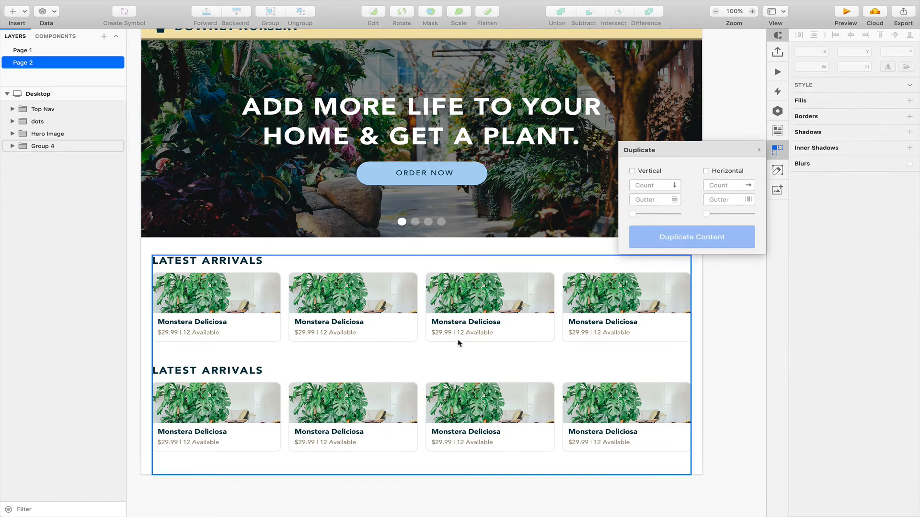
- Fill the image rectangles of every card except the first one in the upper row with Unsplash photos found by searching "plants"
{"action": "left_click", "coordinate": [351, 302], "text": "super"}
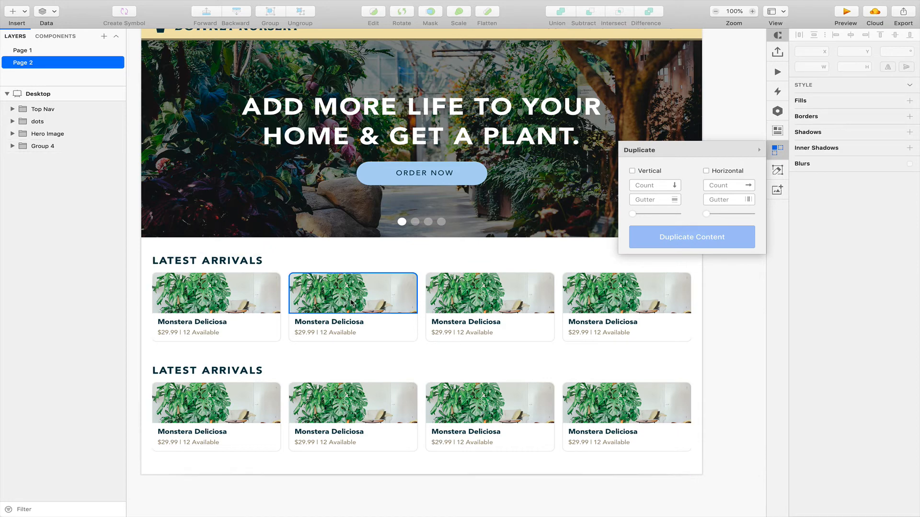
{"action": "left_click", "coordinate": [491, 290], "text": "shift+super"}
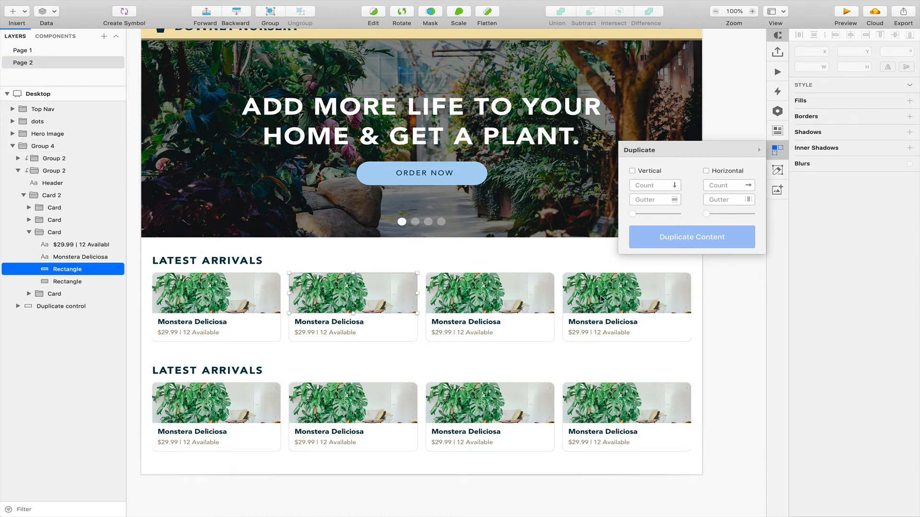
{"action": "left_click", "coordinate": [609, 303], "text": "shift+super"}
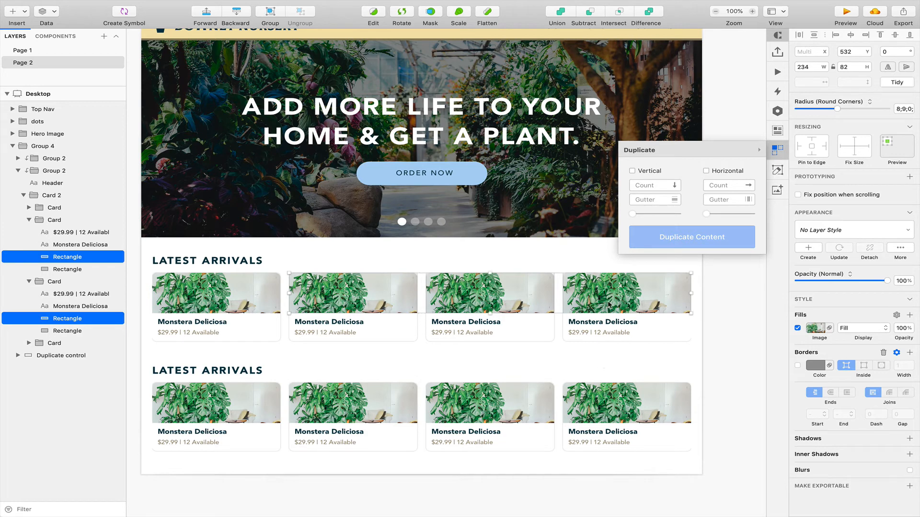
{"action": "left_click", "coordinate": [582, 392], "text": "shift+super"}
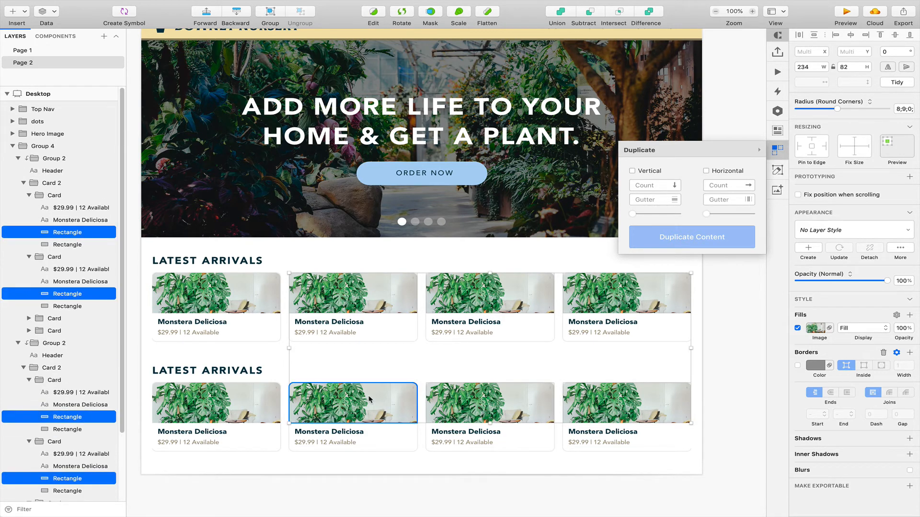
{"action": "left_click", "coordinate": [270, 400], "text": "shift+super"}
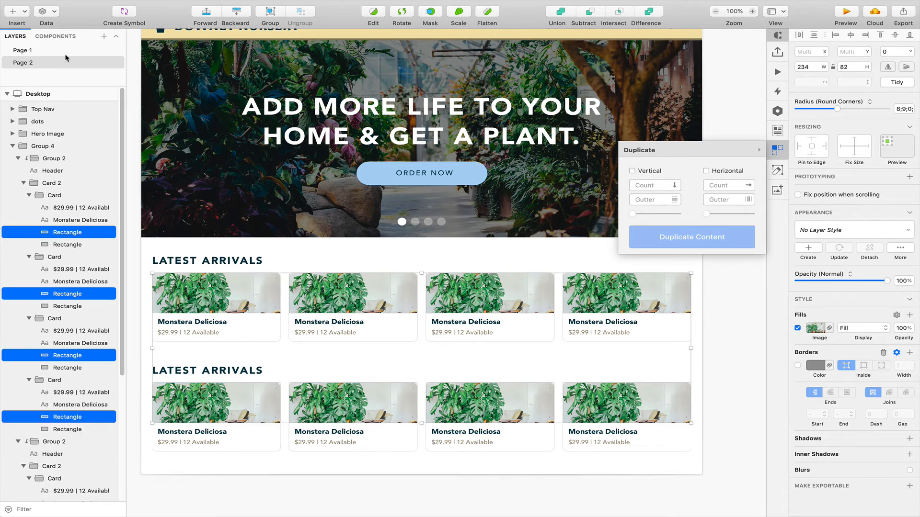
{"action": "left_click", "coordinate": [53, 13]}
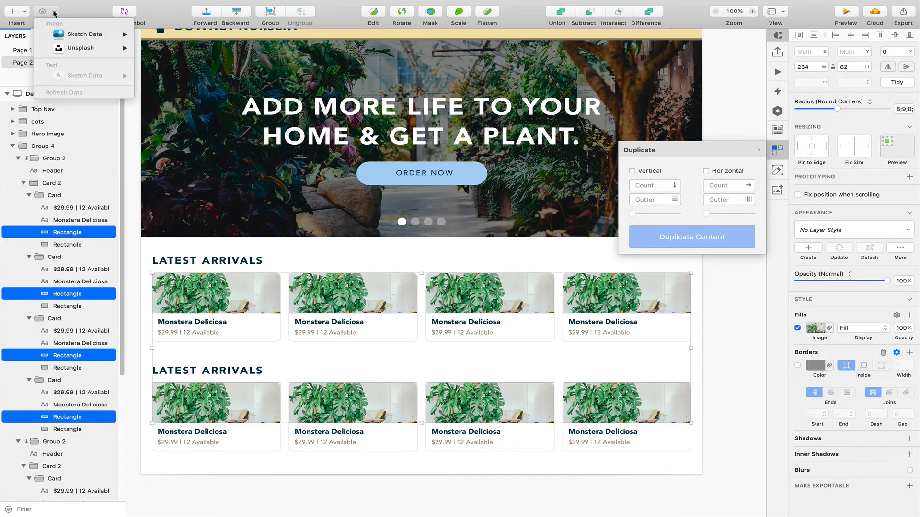
{"action": "mouse_move", "coordinate": [67, 48]}
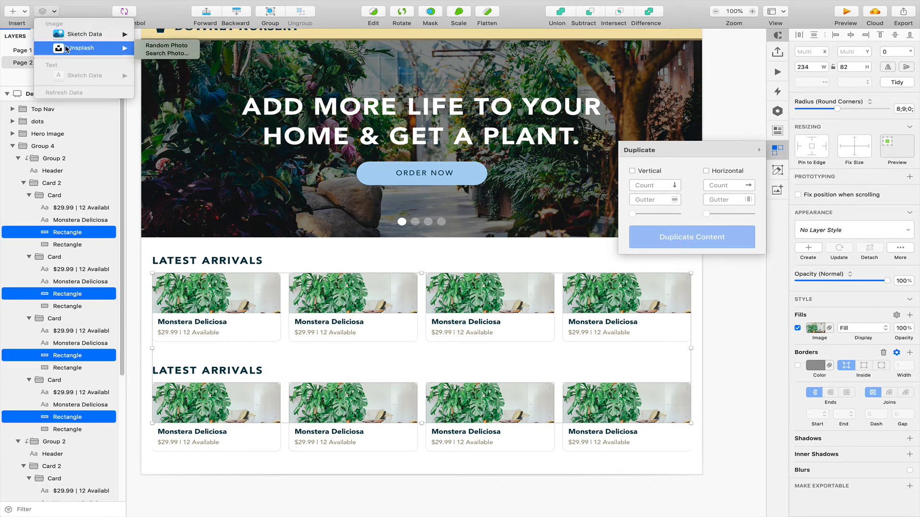
{"action": "left_click", "coordinate": [154, 53]}
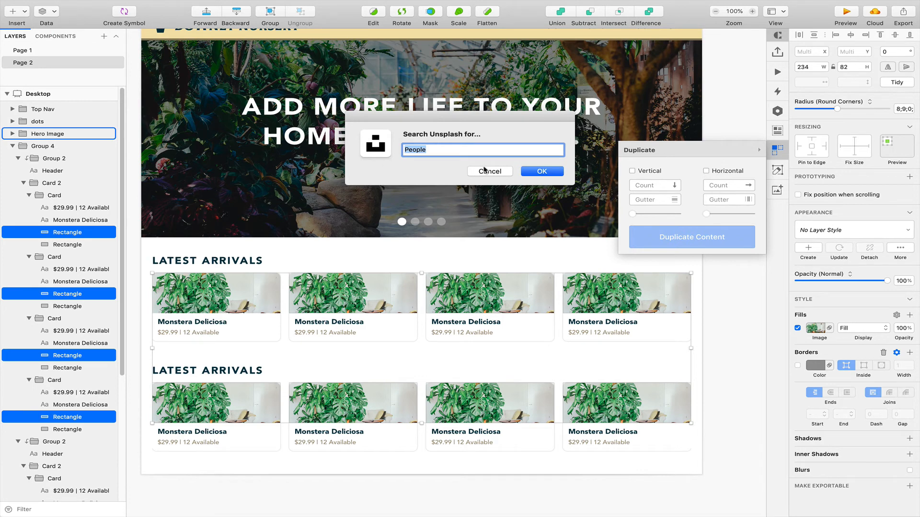
{"action": "type", "text": "plants"}
{"action": "key", "text": "Return"}
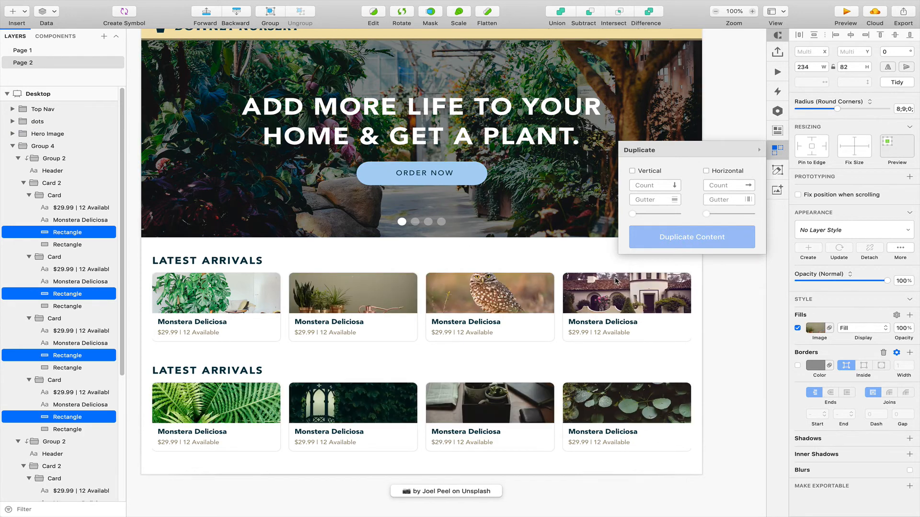
- Change the title of the second card in the upper row to "Rubber Tree" and clear the selection
{"action": "scroll", "coordinate": [616, 281], "scroll_direction": "up", "scroll_amount": 3}
{"action": "scroll", "coordinate": [616, 281], "scroll_direction": "up", "scroll_amount": 1}
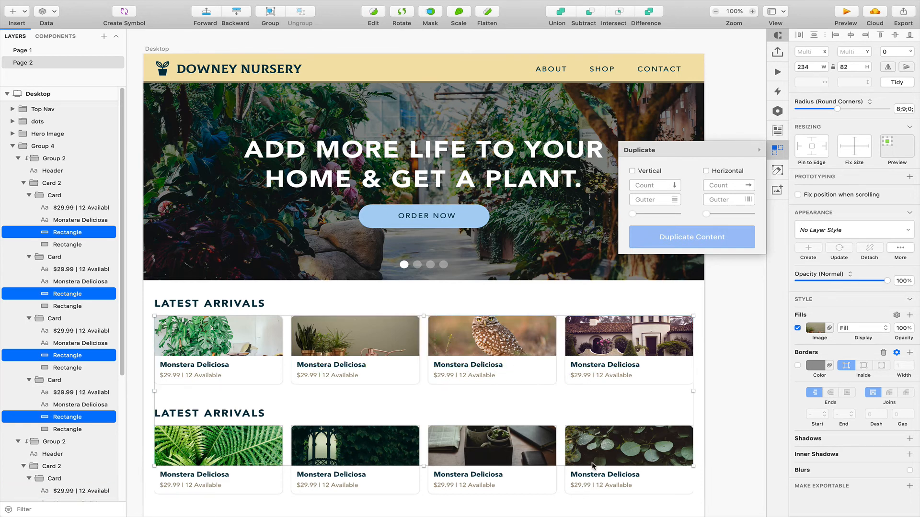
{"action": "left_click", "coordinate": [329, 365]}
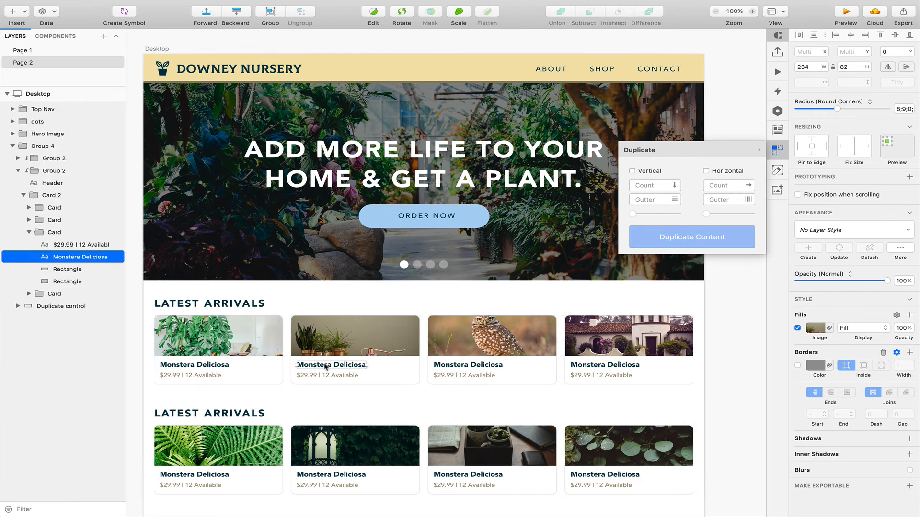
{"action": "double_click", "coordinate": [325, 365]}
{"action": "key", "text": "super+a"}
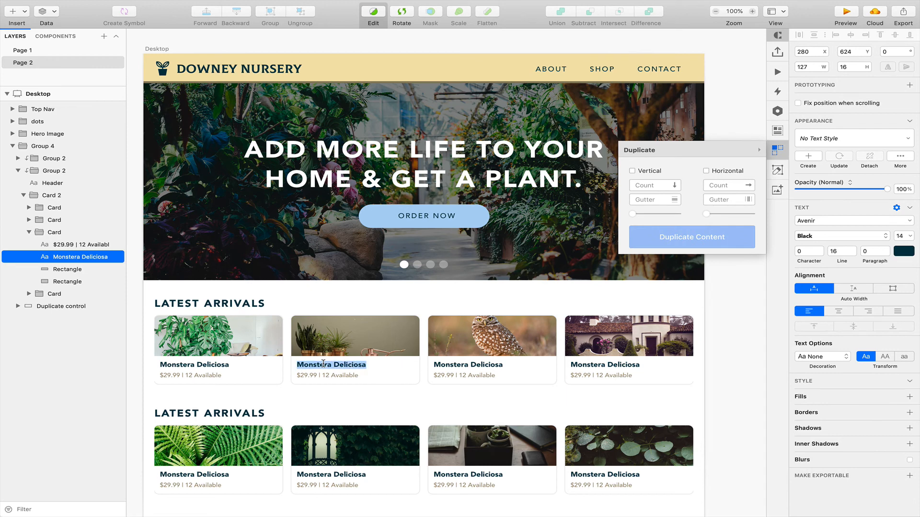
{"action": "type", "text": "Rubber"}
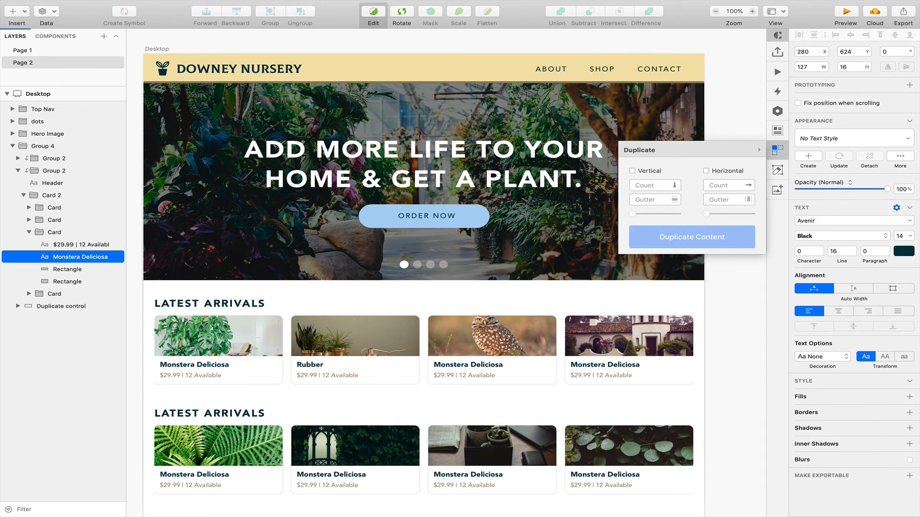
{"action": "type", "text": " Tree"}
{"action": "left_click", "coordinate": [711, 383]}
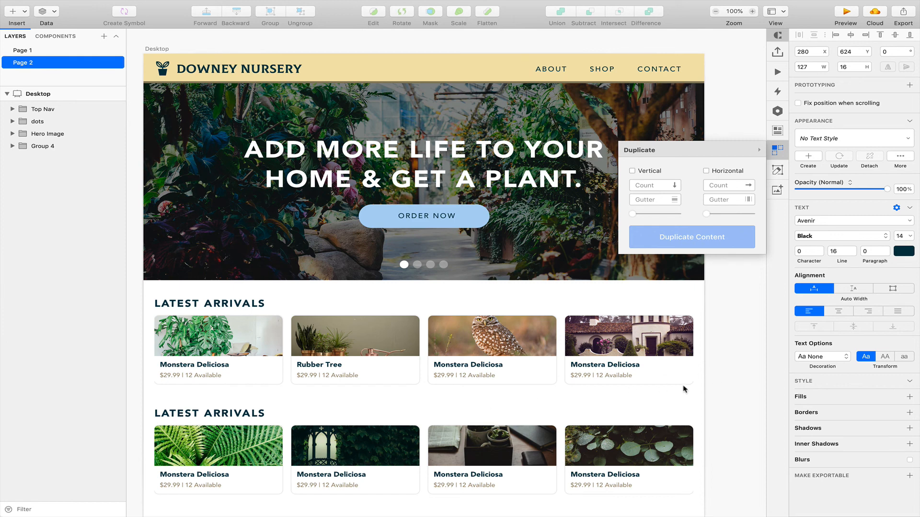
{"action": "left_click", "coordinate": [730, 277]}
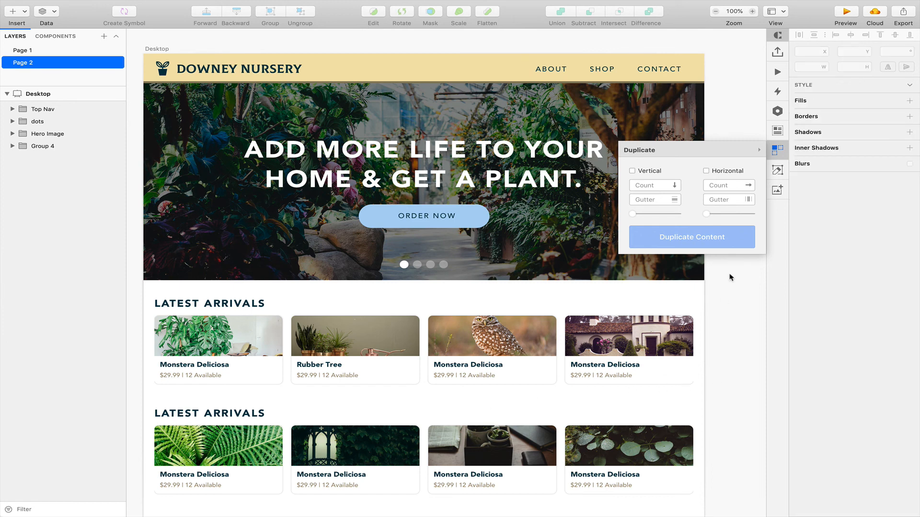
{"action": "scroll", "coordinate": [731, 277], "scroll_direction": "down", "scroll_amount": 1}
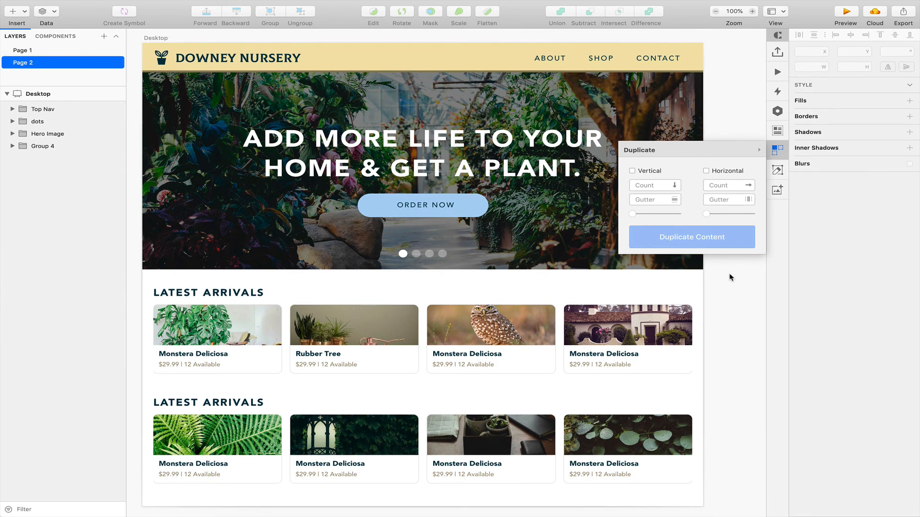